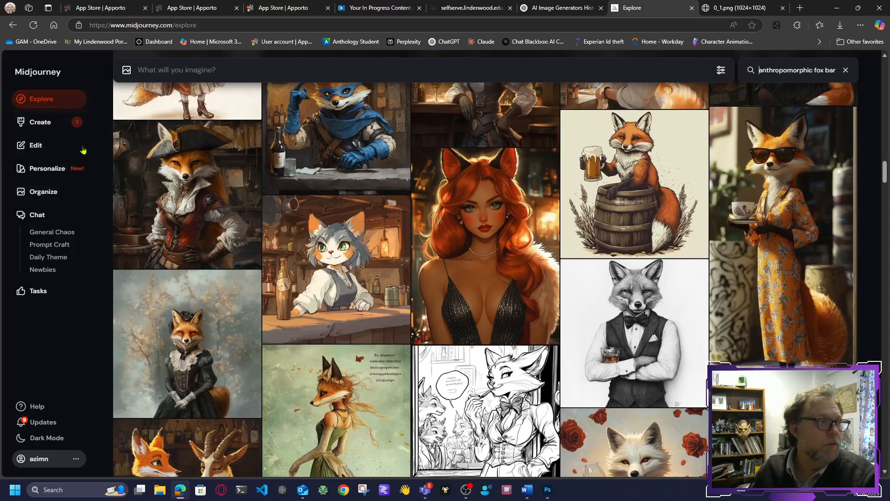
# Step: Open the first image generated from the "fantasy tavern behind the bar realistic" fox barmaid prompt and copy it
pyautogui.click(40, 122)
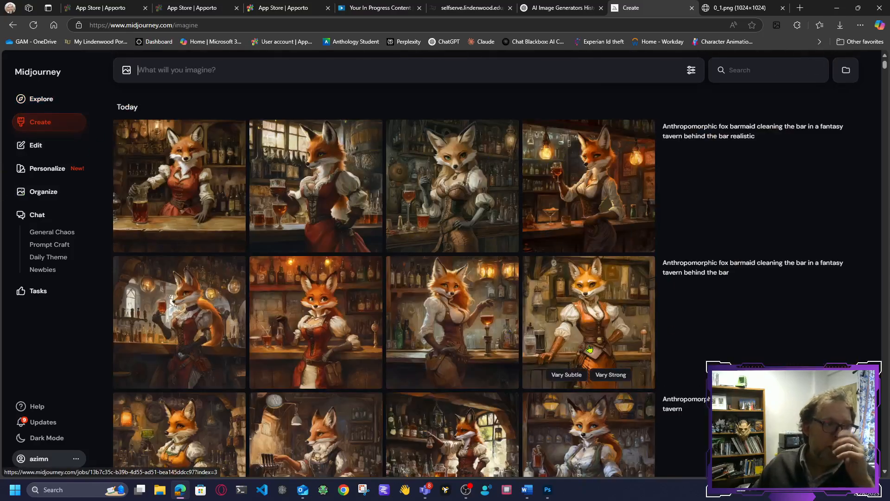
pyautogui.scroll(-3, 602, 325)
pyautogui.scroll(3, 384, 278)
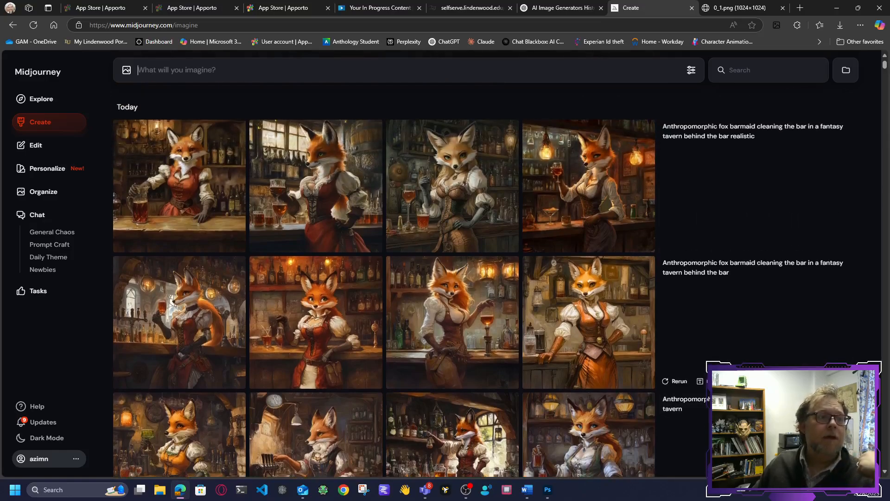
pyautogui.scroll(-1, 478, 278)
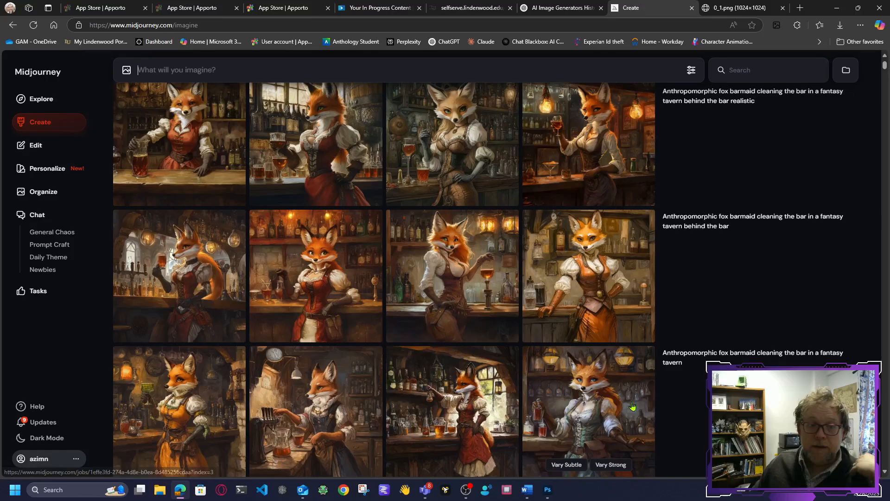
pyautogui.scroll(1, 325, 343)
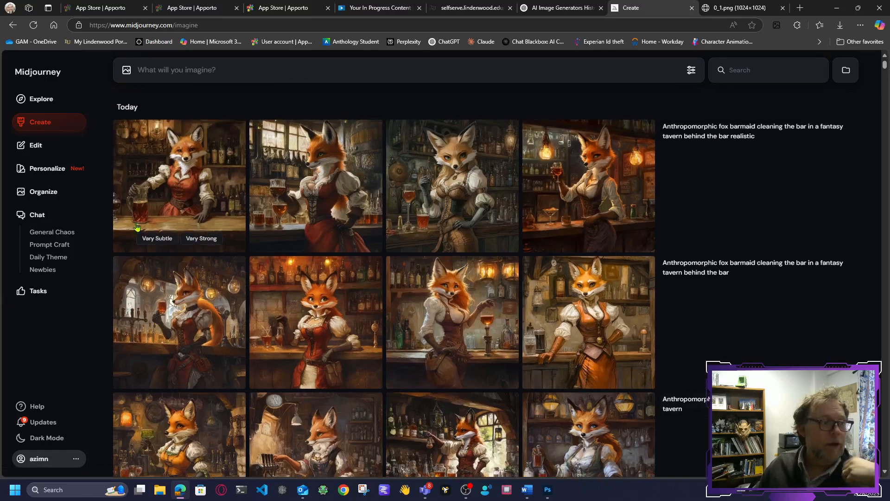
pyautogui.click(196, 186)
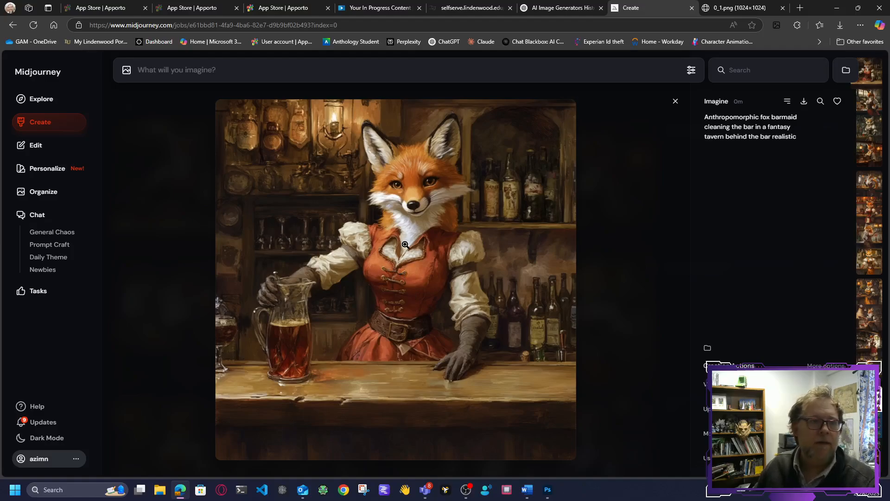
pyautogui.rightClick(398, 261)
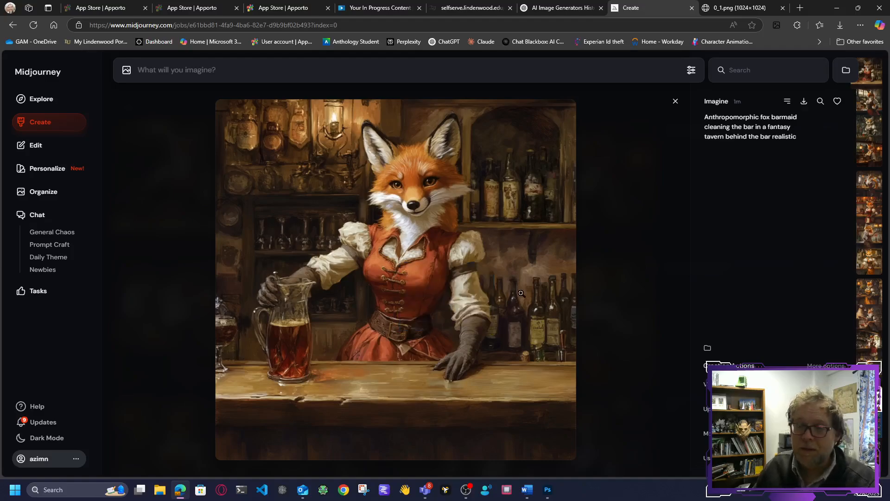
# Step: Switch to Photoshop, paste the copied fox image into the tavern document, and scale it to about 393 px square over the bar counter
pyautogui.click(547, 489)
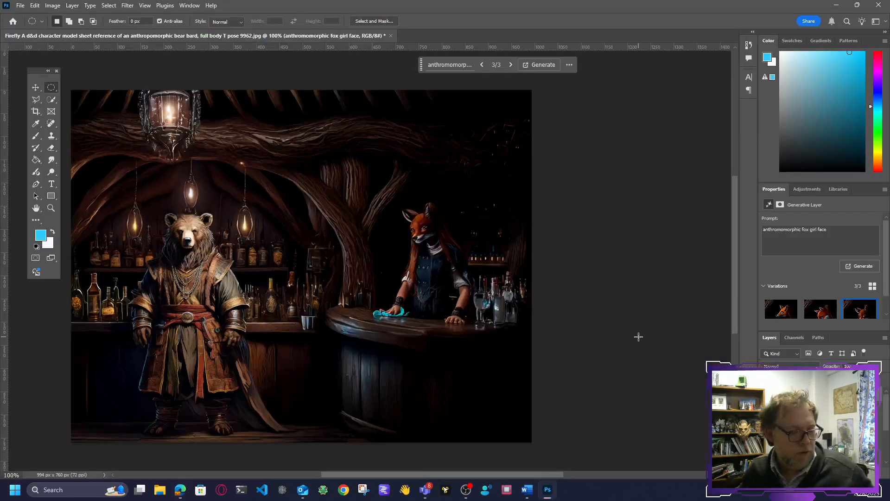
pyautogui.hotkey('ctrl', 'v')
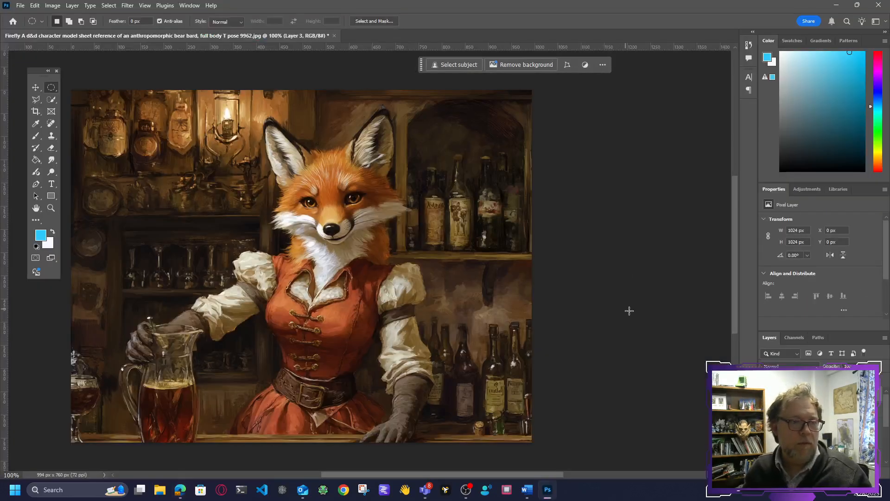
pyautogui.hotkey('ctrl', 't')
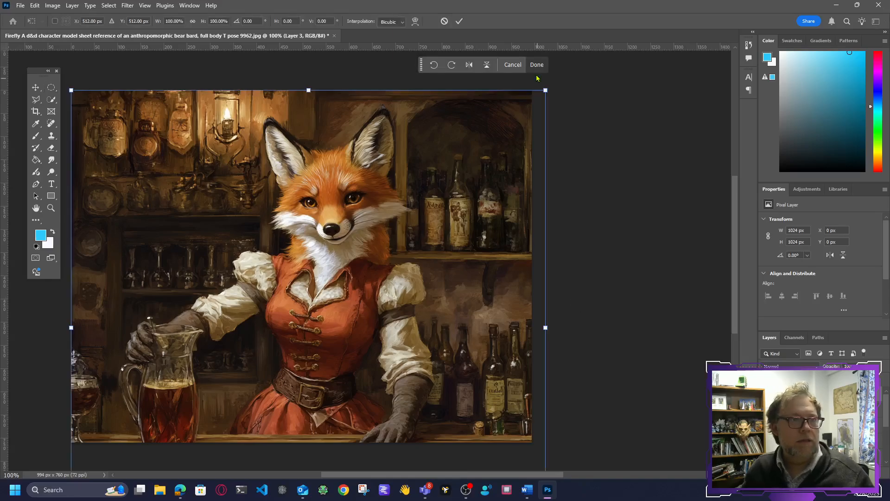
pyautogui.moveTo(550, 88); pyautogui.dragTo(276, 317)
pyautogui.moveTo(195, 409); pyautogui.dragTo(433, 233)
pyautogui.moveTo(308, 165); pyautogui.dragTo(354, 206)
pyautogui.moveTo(451, 301); pyautogui.dragTo(446, 273)
pyautogui.press('Return')
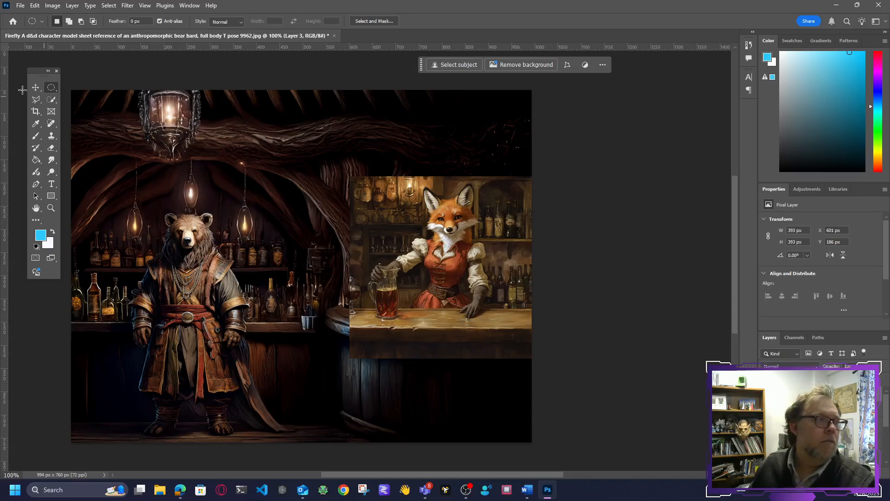
# Step: Select the fox barmaid, her gloved arm and the beer mug in the pasted image with the Object Selection tool
pyautogui.click(51, 100)
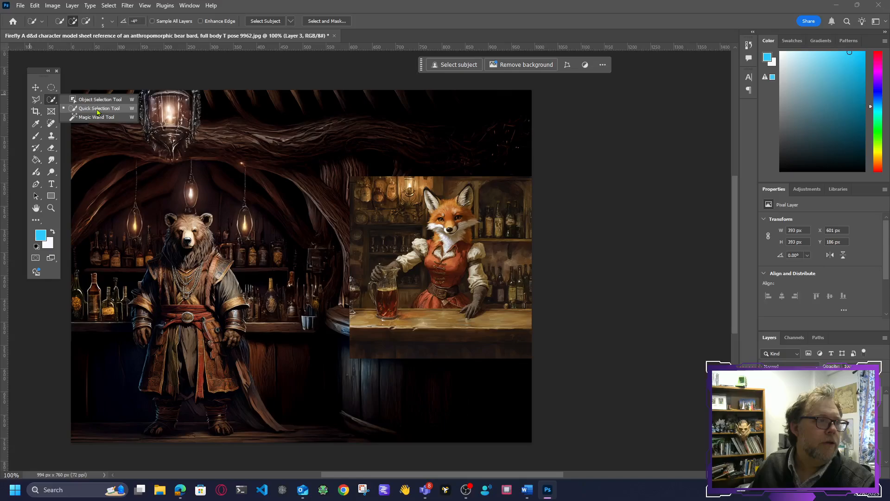
pyautogui.click(83, 99)
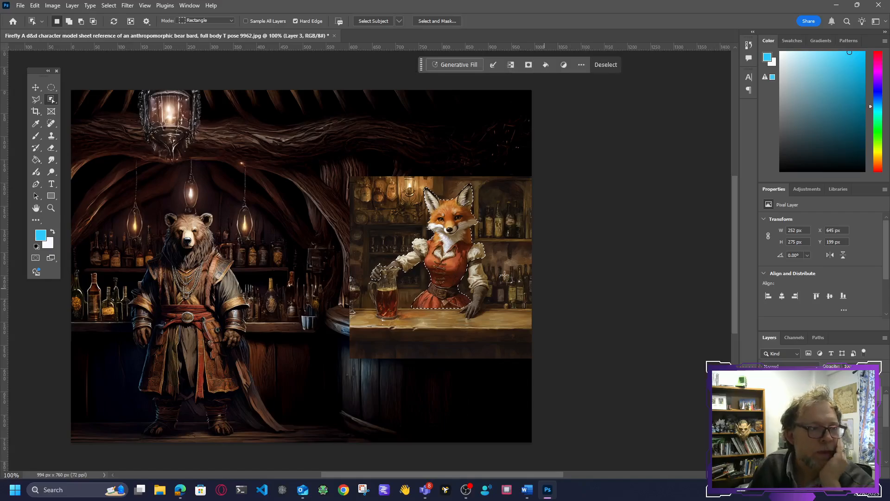
pyautogui.keyDown('shift'); pyautogui.click(479, 287); pyautogui.keyUp('shift')
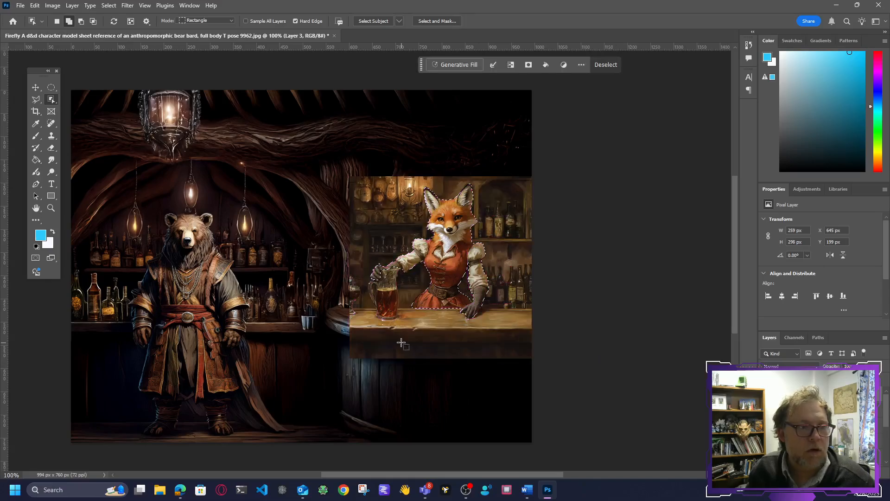
pyautogui.keyDown('shift'); pyautogui.click(387, 293); pyautogui.keyUp('shift')
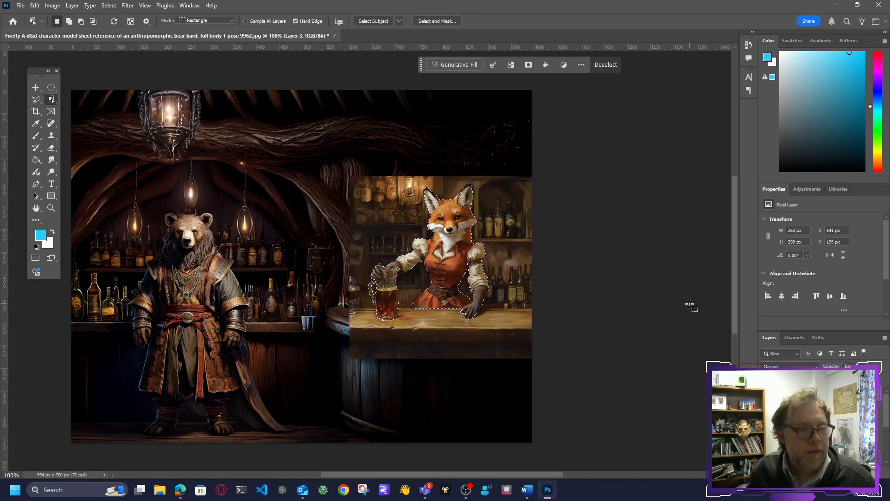
# Step: Copy the selected fox to its own layer, hide the pasted source image, and move the cutout over the old barmaid
pyautogui.hotkey('ctrl', 'j')
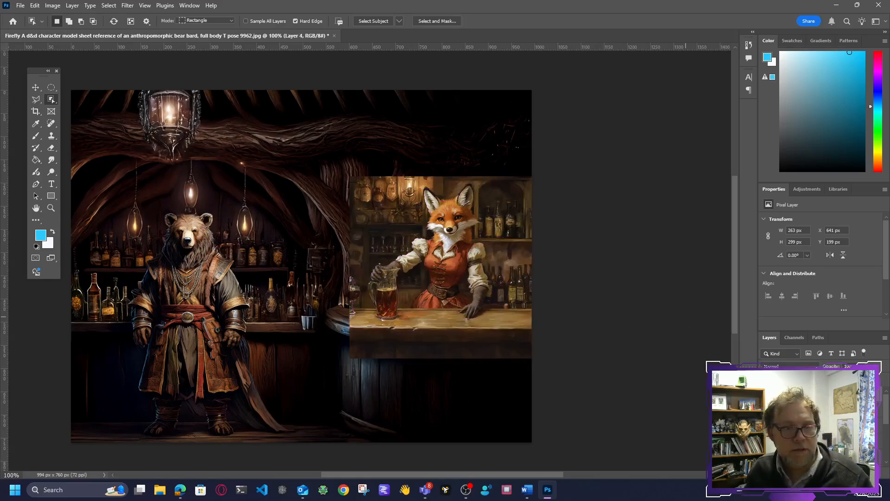
pyautogui.click(766, 404)
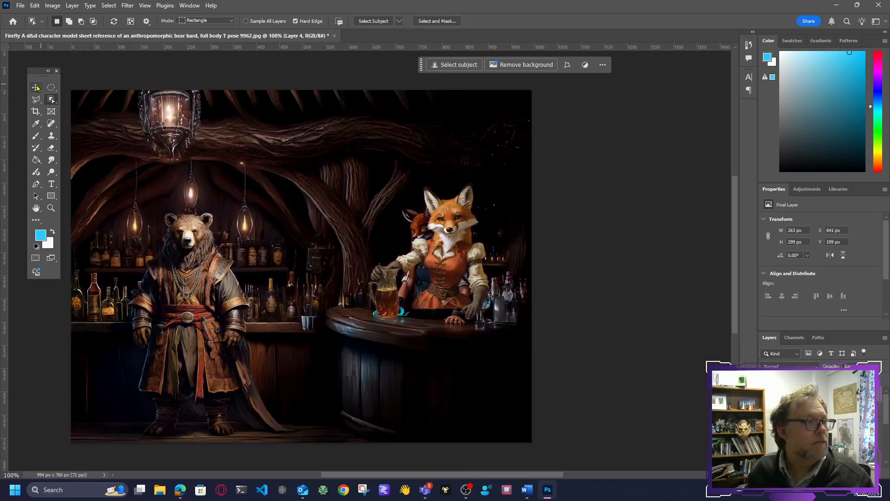
pyautogui.click(36, 87)
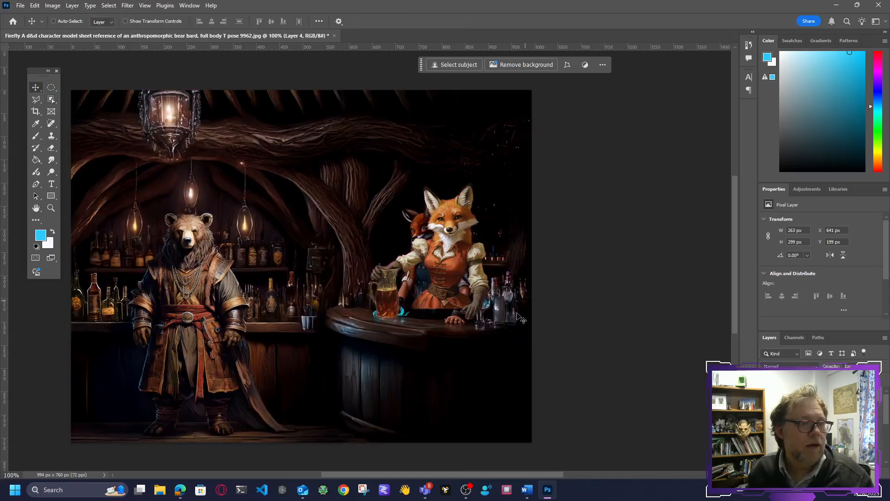
pyautogui.moveTo(452, 291); pyautogui.dragTo(415, 319)
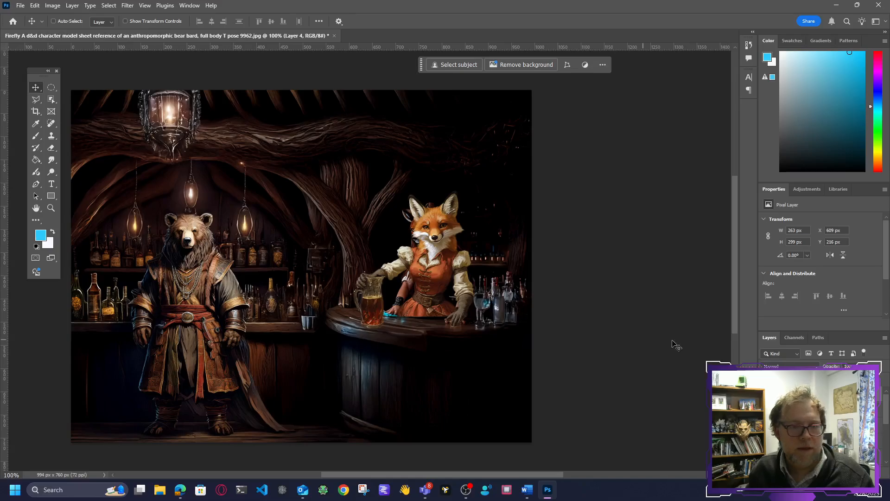
pyautogui.keyDown('ctrl'); pyautogui.click(784, 398); pyautogui.keyUp('ctrl')
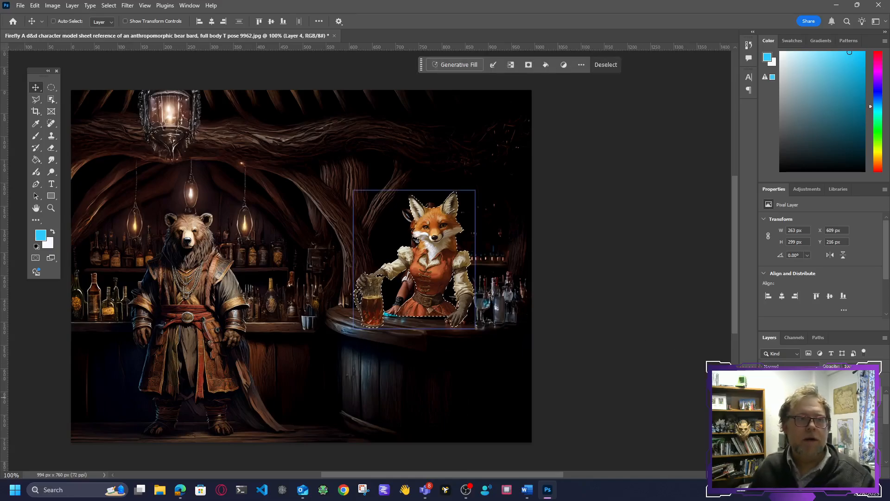
pyautogui.click(103, 5)
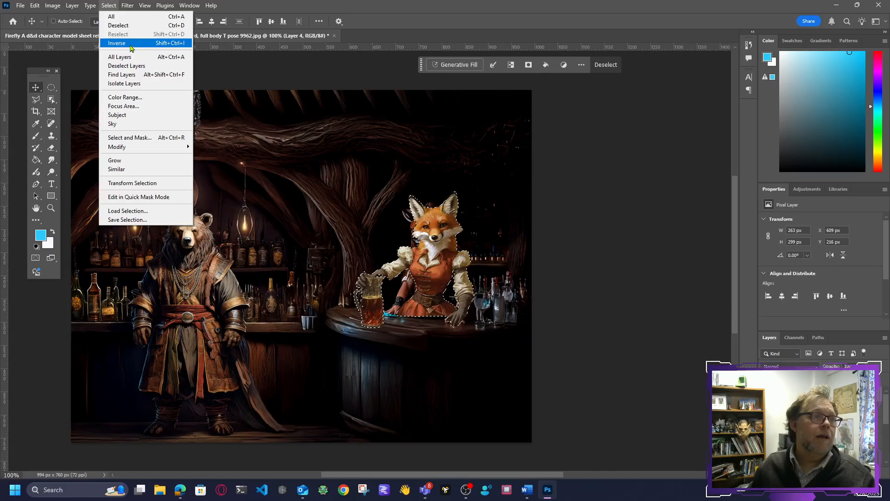
pyautogui.click(126, 42)
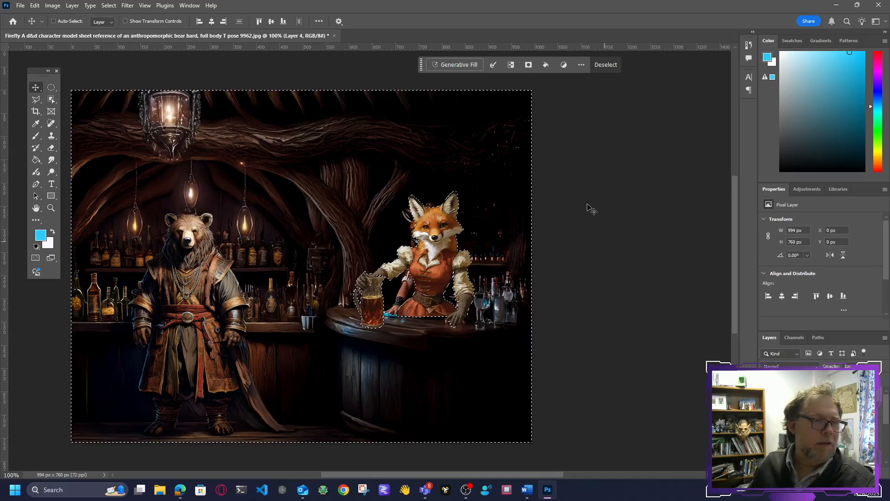
pyautogui.click(51, 87)
pyautogui.click(585, 244)
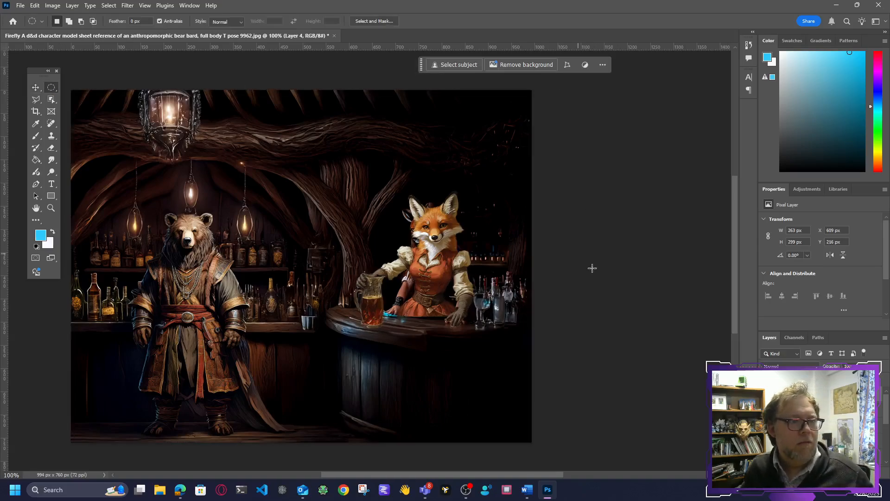
# Step: Scale the fox cutout down to about 227 × 259 px and position it behind the counter with the mug on the bar
pyautogui.hotkey('ctrl', 't')
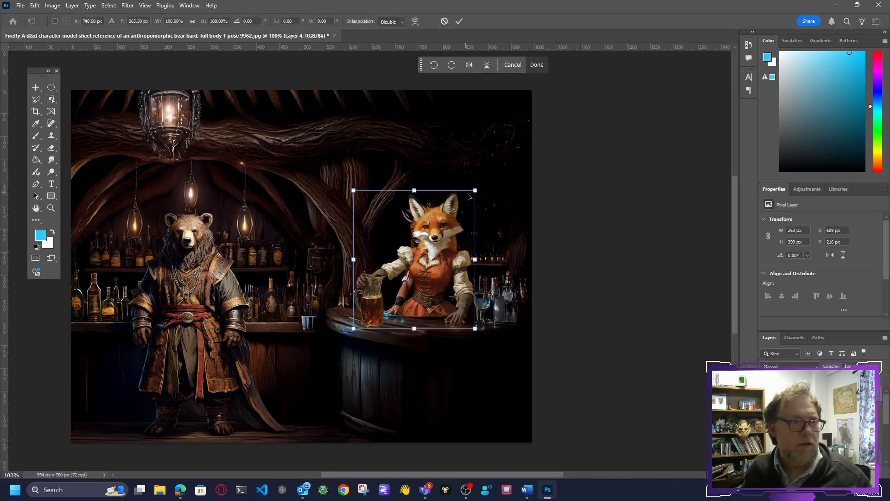
pyautogui.moveTo(480, 189); pyautogui.dragTo(465, 205)
pyautogui.moveTo(416, 281); pyautogui.dragTo(430, 286)
pyautogui.moveTo(367, 211); pyautogui.dragTo(370, 214)
pyautogui.moveTo(430, 294); pyautogui.dragTo(427, 292)
pyautogui.press('Return')
pyautogui.press('m')
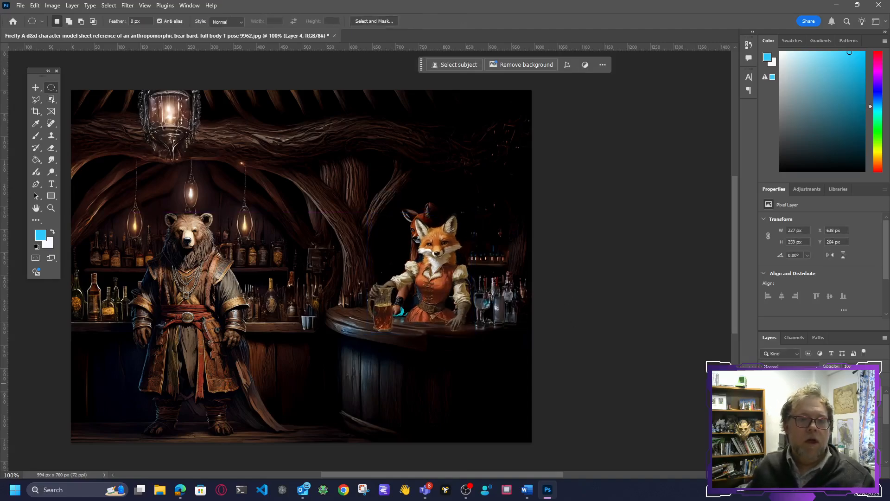
# Step: Deselect all layers, load the fox cutout's outline as a selection, and invert it
pyautogui.click(811, 401)
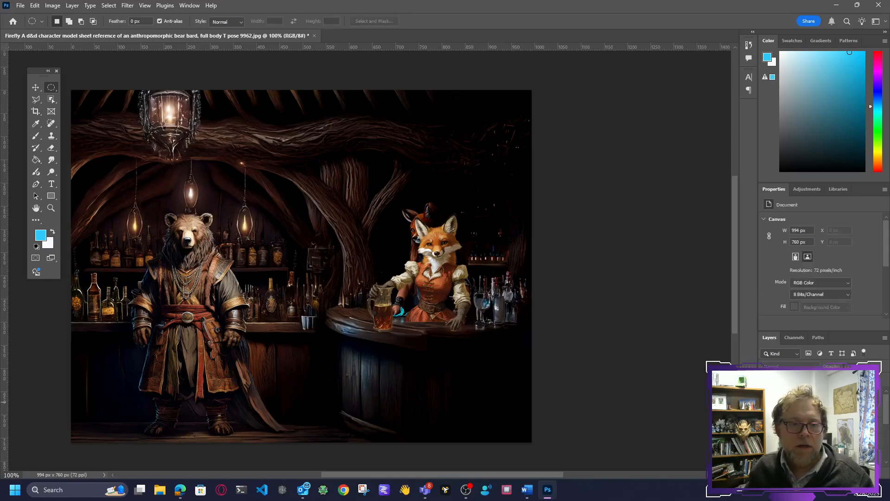
pyautogui.keyDown('ctrl'); pyautogui.click(780, 404); pyautogui.keyUp('ctrl')
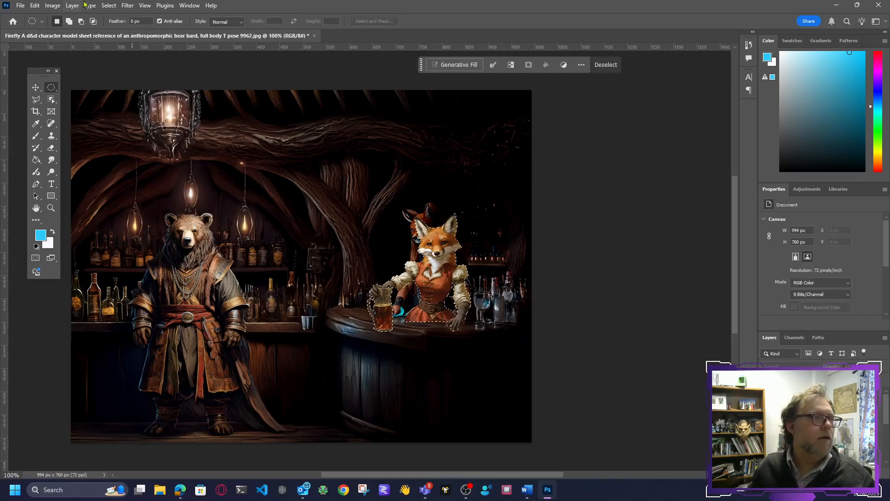
pyautogui.click(107, 5)
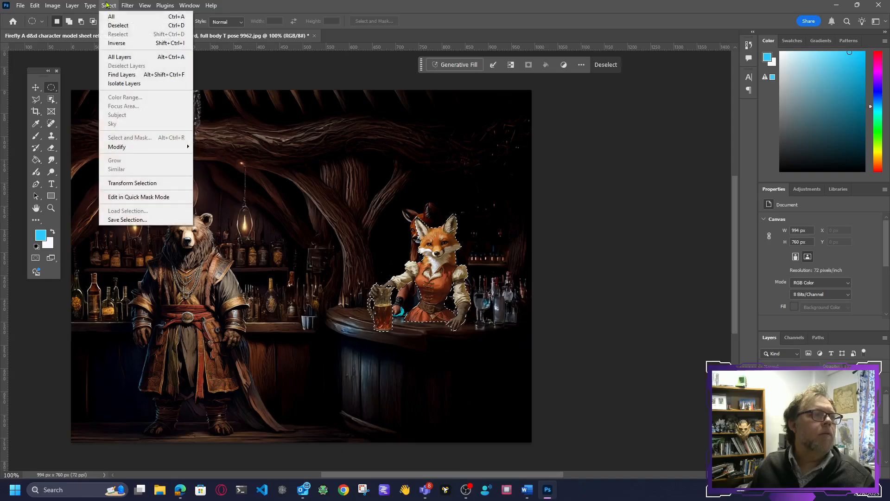
pyautogui.click(117, 43)
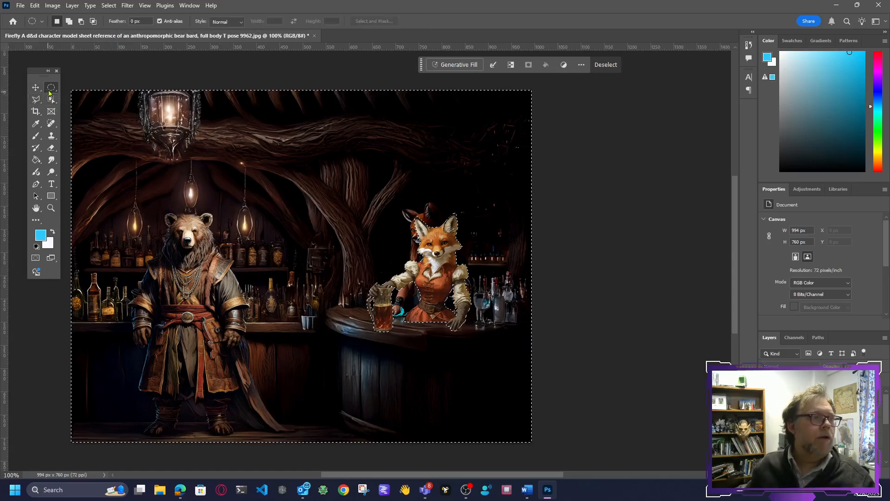
# Step: Subtract rectangular areas covering the bear's side, lower counter, upper beam and tree branch, leaving only the surroundings of the fox selected
pyautogui.rightClick(50, 91)
pyautogui.click(74, 88)
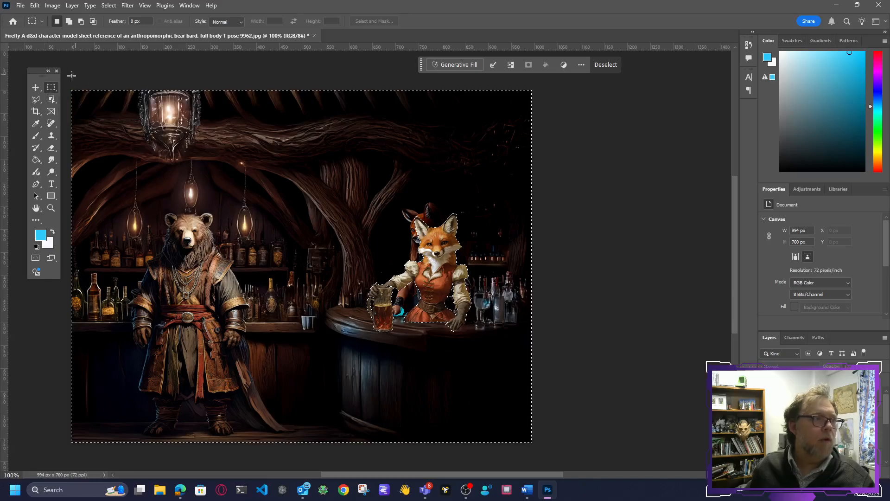
pyautogui.moveTo(72, 91); pyautogui.dragTo(360, 467)
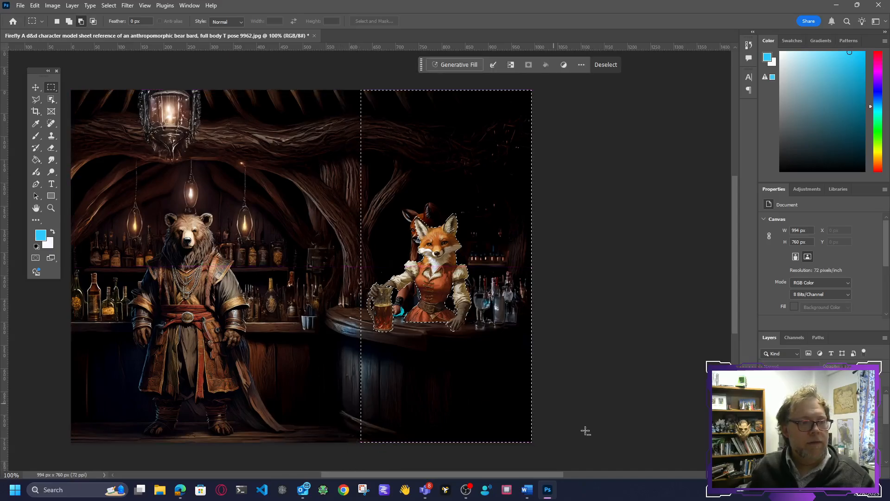
pyautogui.moveTo(542, 466); pyautogui.dragTo(356, 362)
pyautogui.moveTo(309, 289); pyautogui.dragTo(373, 383)
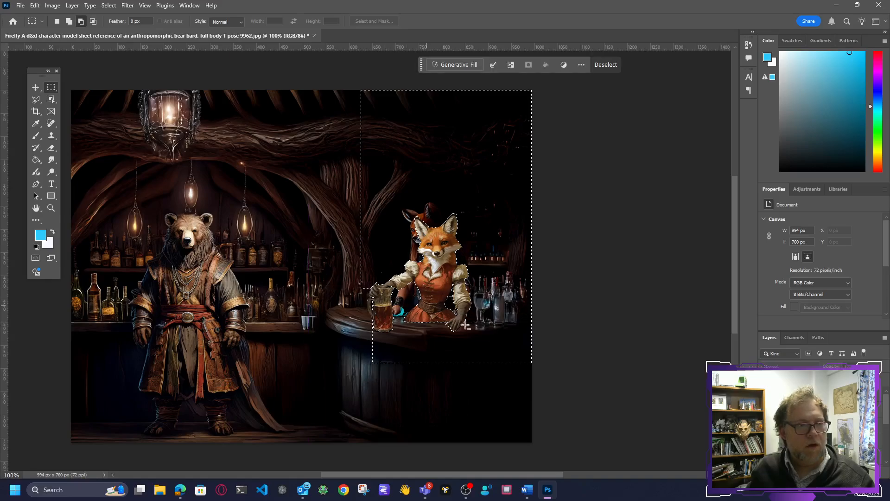
pyautogui.moveTo(330, 89); pyautogui.dragTo(431, 183)
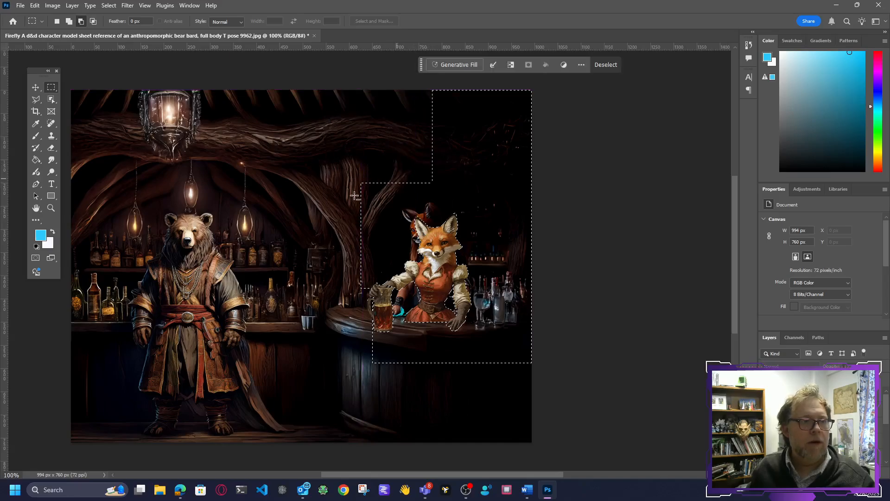
pyautogui.moveTo(335, 167); pyautogui.dragTo(378, 244)
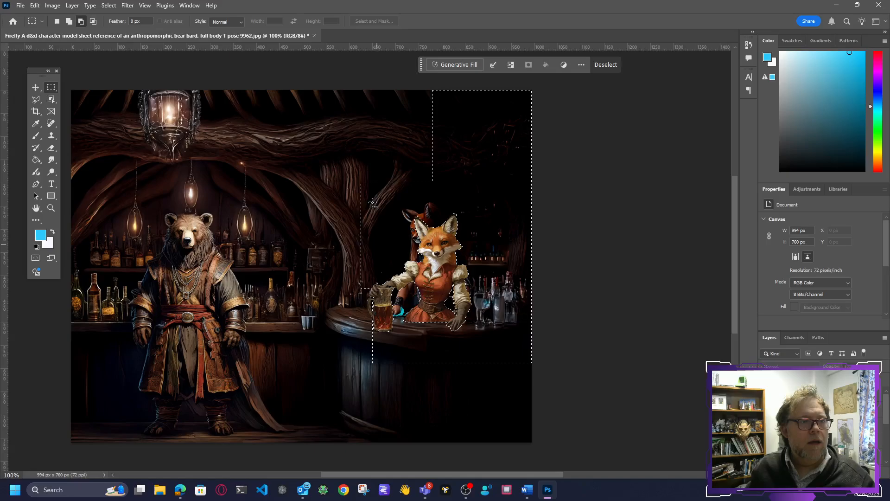
pyautogui.moveTo(383, 173); pyautogui.dragTo(397, 198)
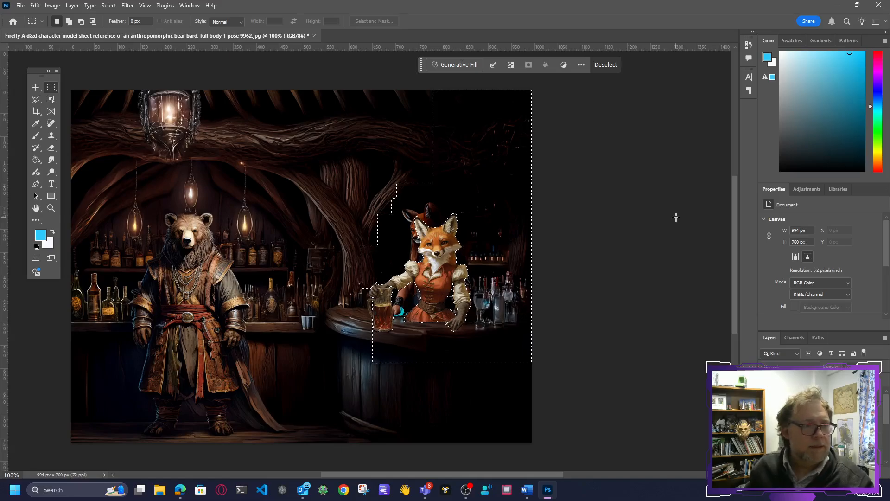
# Step: Fill the selected surroundings of the fox with Generative Fill without a prompt and go through the three variations
pyautogui.click(455, 64)
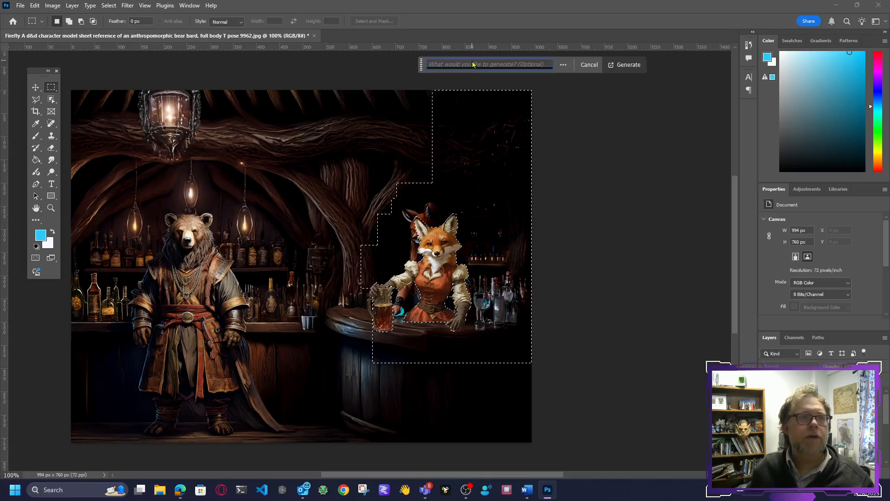
pyautogui.click(630, 65)
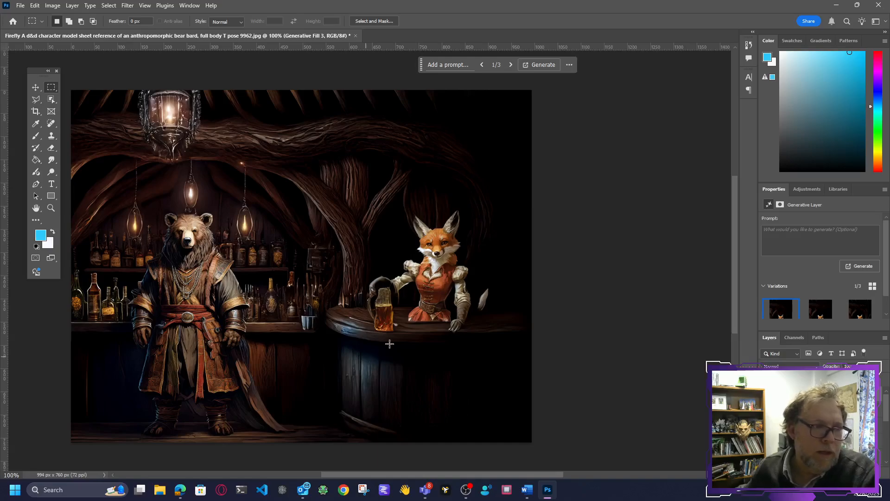
pyautogui.click(512, 66)
pyautogui.click(512, 66)
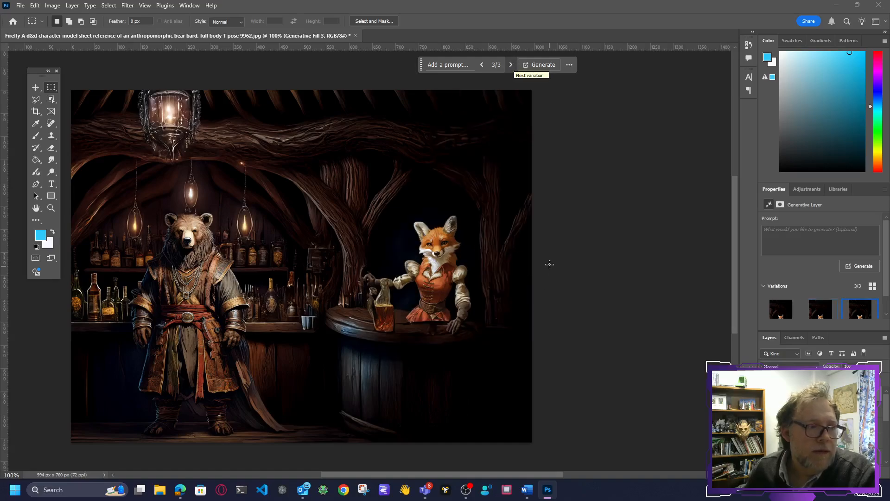
pyautogui.click(514, 68)
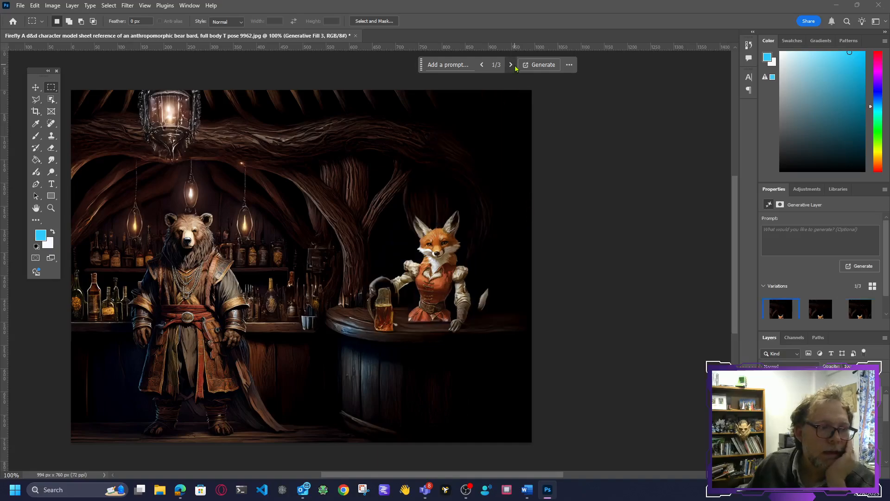
pyautogui.click(512, 66)
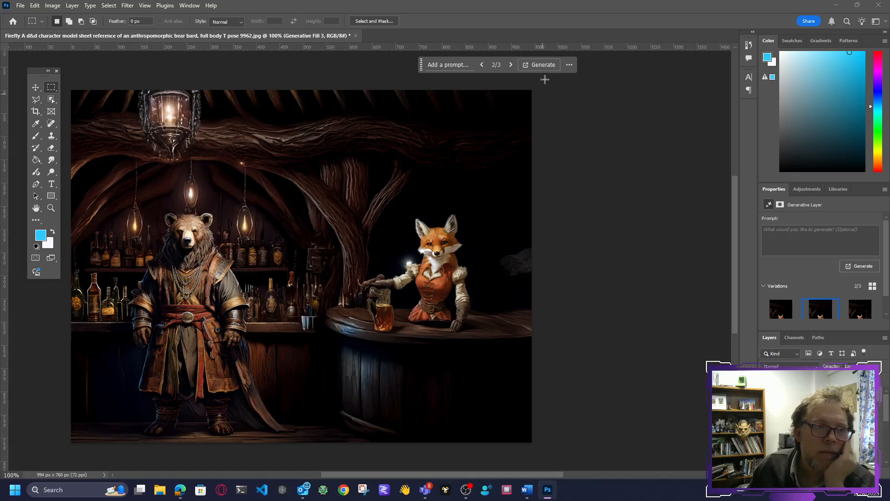
# Step: Generate another set of variations for the fox's background and choose variation 2 of 6
pyautogui.click(540, 65)
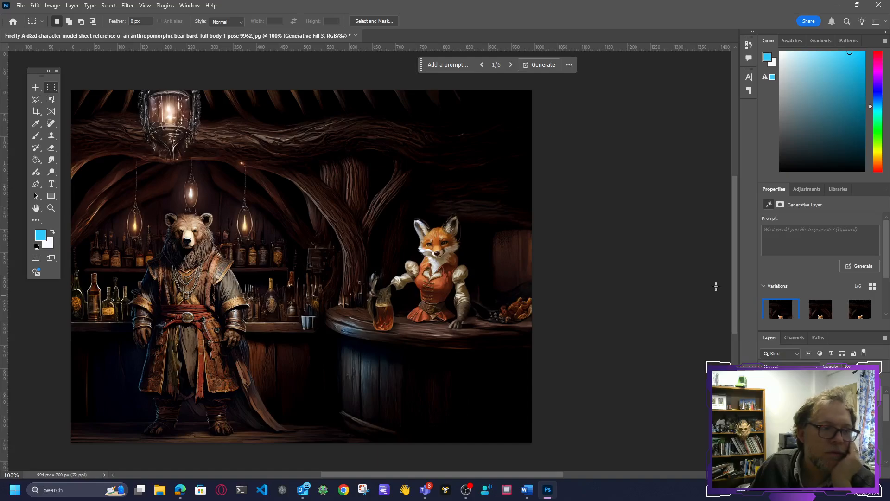
pyautogui.click(509, 66)
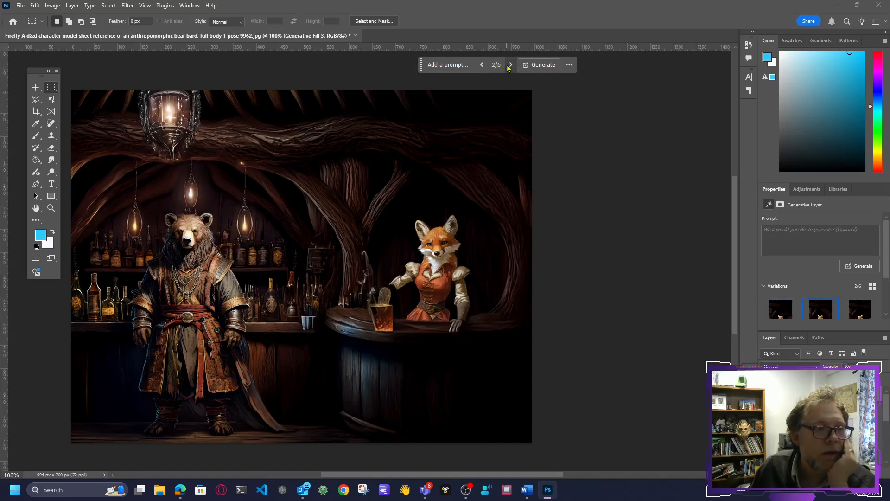
pyautogui.click(509, 66)
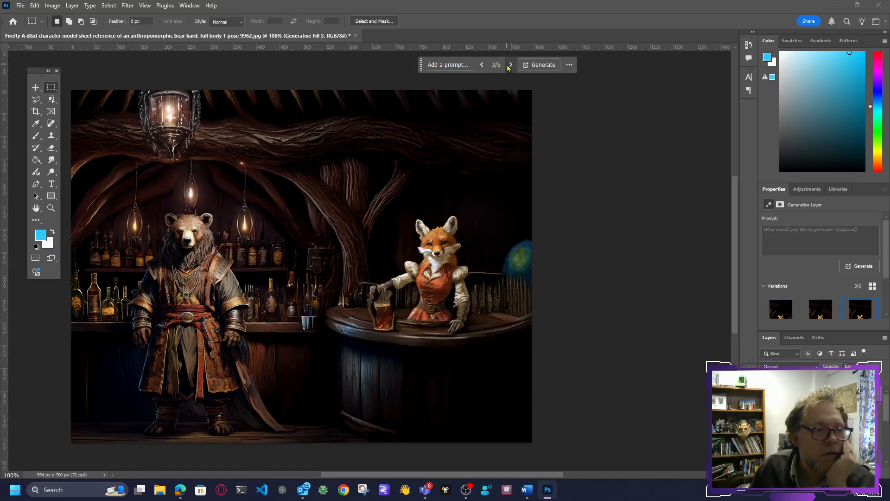
pyautogui.click(482, 66)
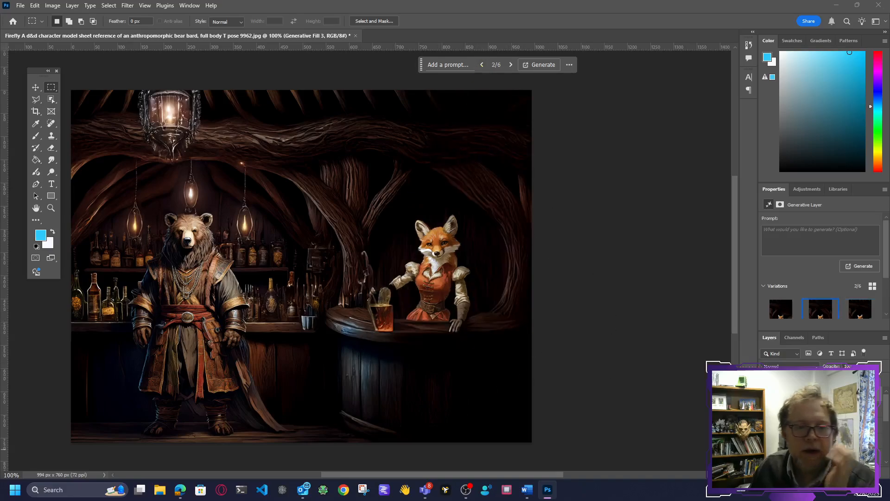
# Step: Compare the scene with the generated background hidden and shown, and remove that layer's mask
pyautogui.click(766, 396)
pyautogui.click(765, 396)
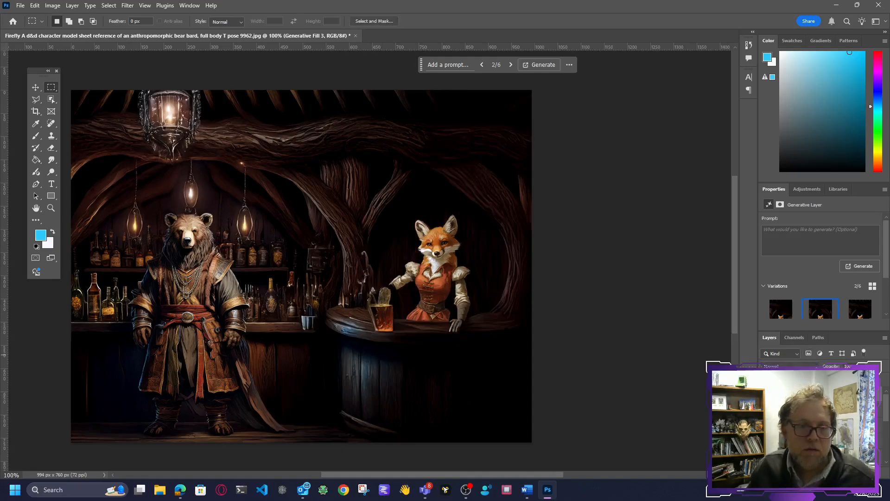
pyautogui.click(804, 395)
pyautogui.click(785, 396)
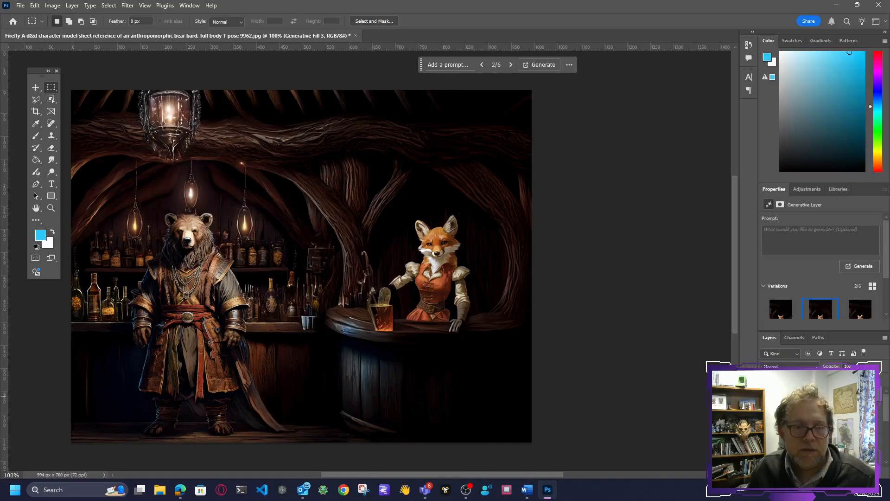
pyautogui.click(804, 394)
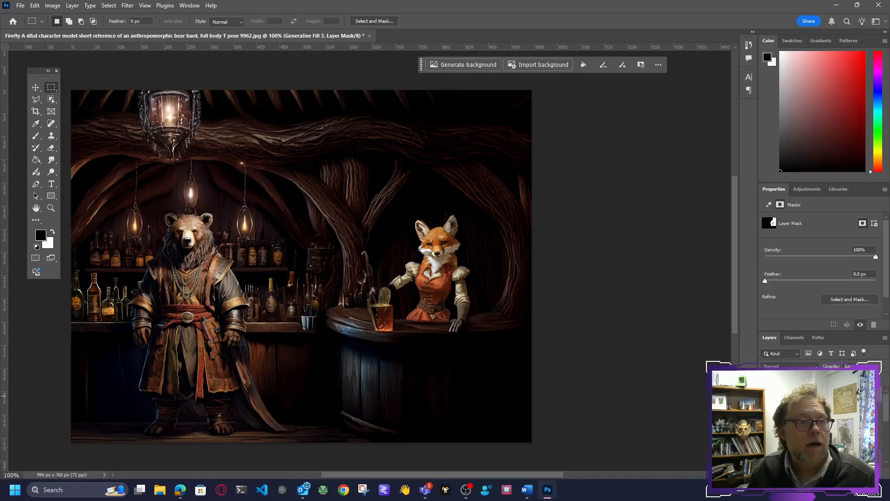
pyautogui.click(784, 396)
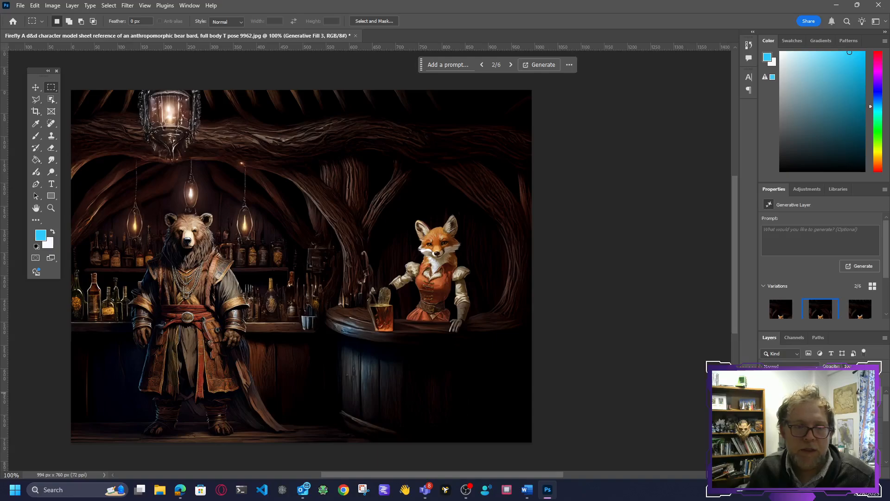
# Step: Rasterize the generated background layer and erase its parts covering the fox's sleeves, hand and mug with a 64 px soft eraser, comparing before and after
pyautogui.press('e')
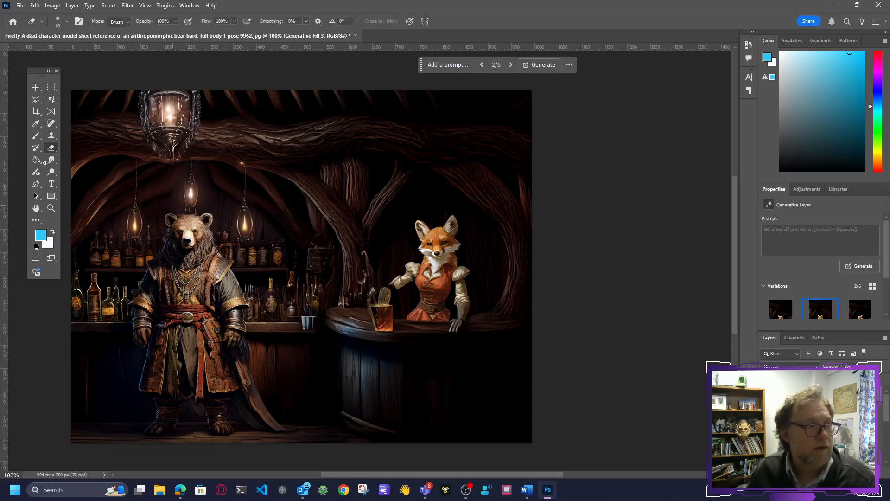
pyautogui.rightClick(196, 184)
pyautogui.click(264, 207)
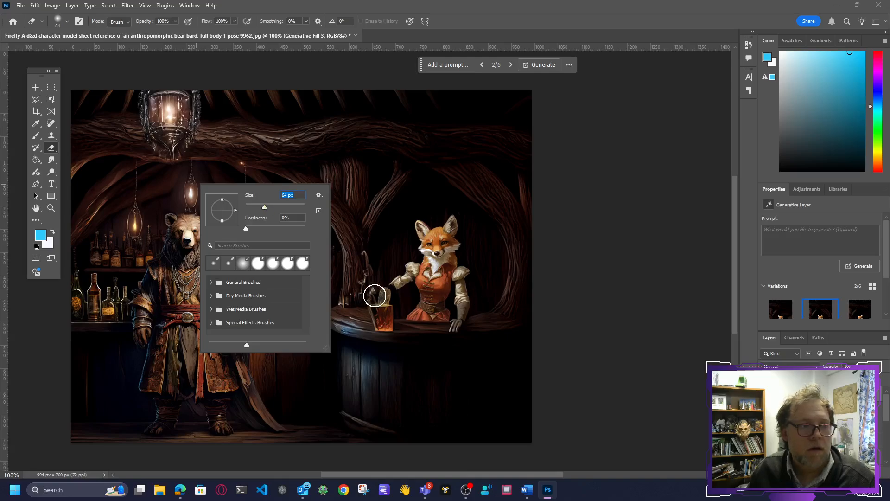
pyautogui.click(374, 296)
pyautogui.click(397, 181)
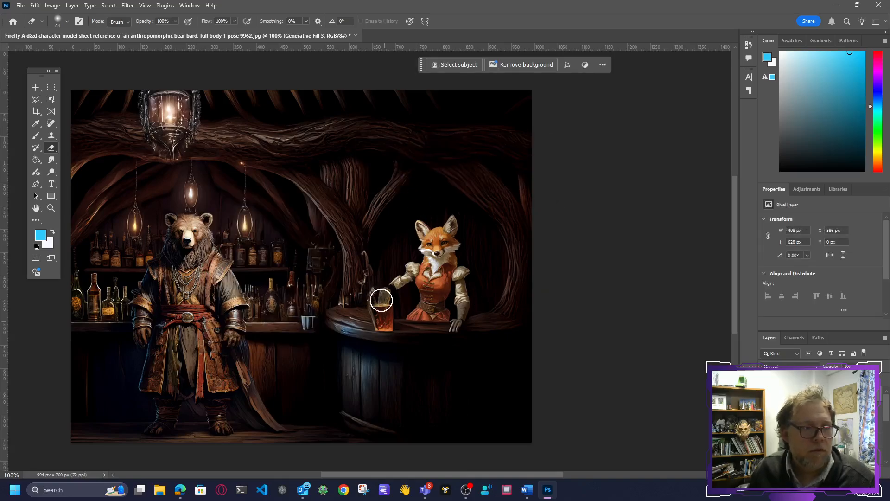
pyautogui.moveTo(388, 285)
pyautogui.mouseDown()
pyautogui.moveTo(370, 308)
pyautogui.moveTo(392, 281)
pyautogui.moveTo(379, 320)
pyautogui.moveTo(395, 283)
pyautogui.mouseUp()
pyautogui.hotkey('ctrl', 'z')
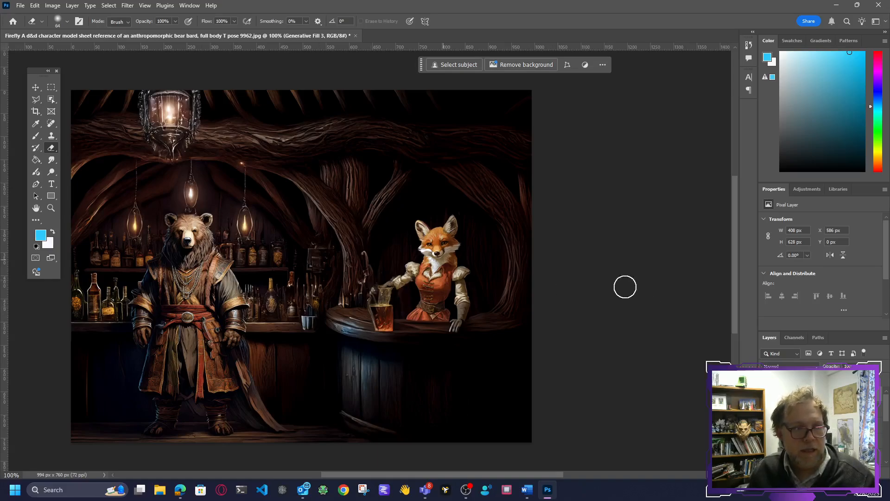
pyautogui.hotkey('ctrl', 'shift', 'z')
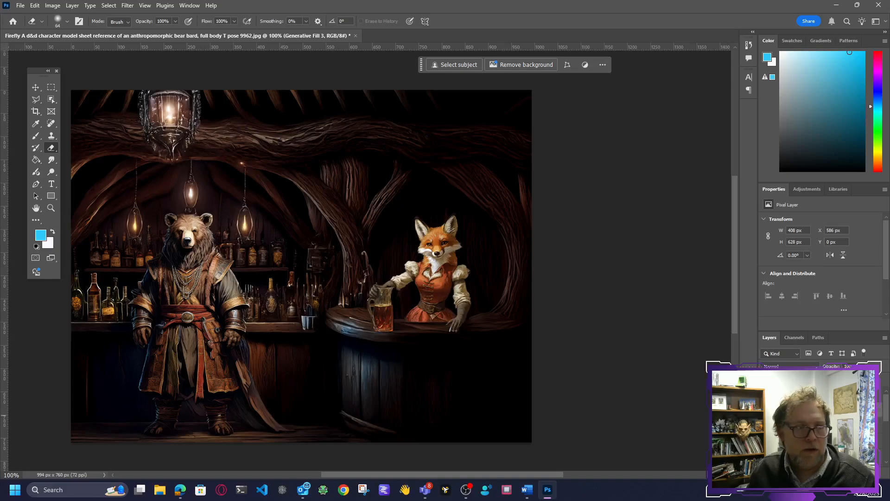
pyautogui.hotkey('ctrl', 'z')
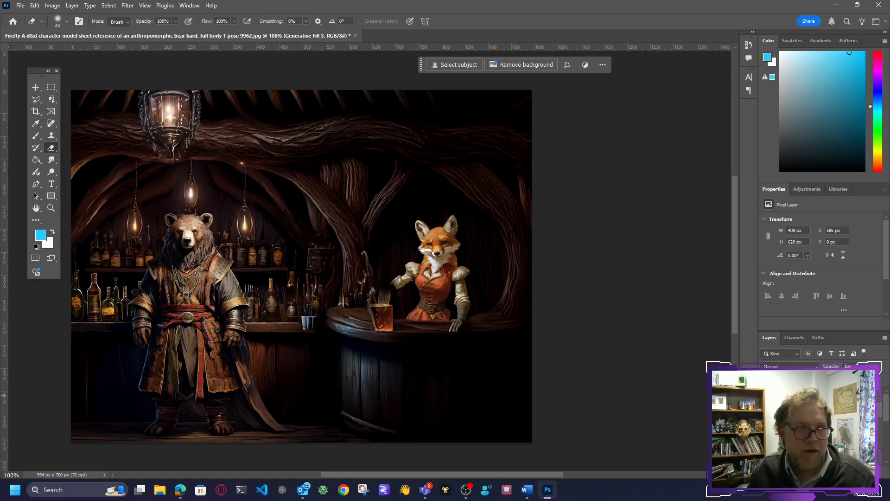
pyautogui.hotkey('ctrl', 'shift', 'z')
# Step: Erase along the fox cutout's lower edge where her skirt meets the counter, and compare the layers hidden and shown
pyautogui.click(825, 394)
pyautogui.moveTo(405, 326); pyautogui.dragTo(439, 329)
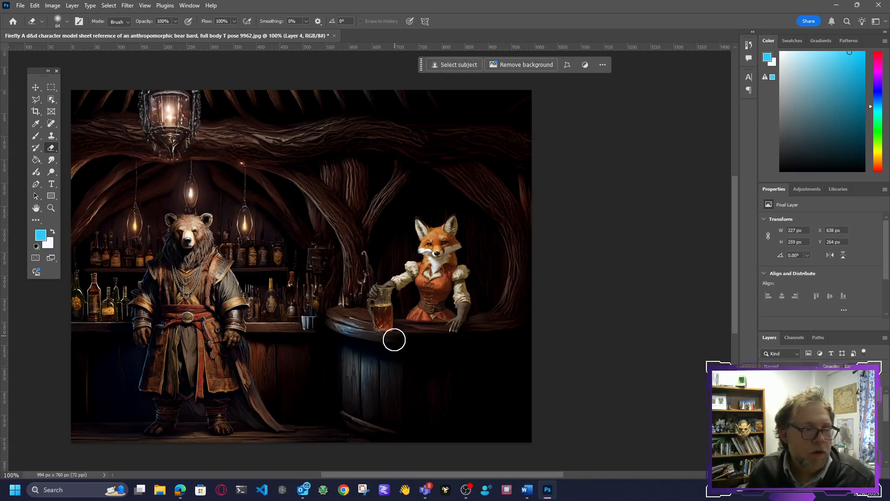
pyautogui.click(766, 412)
pyautogui.click(766, 413)
pyautogui.hotkey('ctrl', 'z')
pyautogui.hotkey('ctrl', 'z')
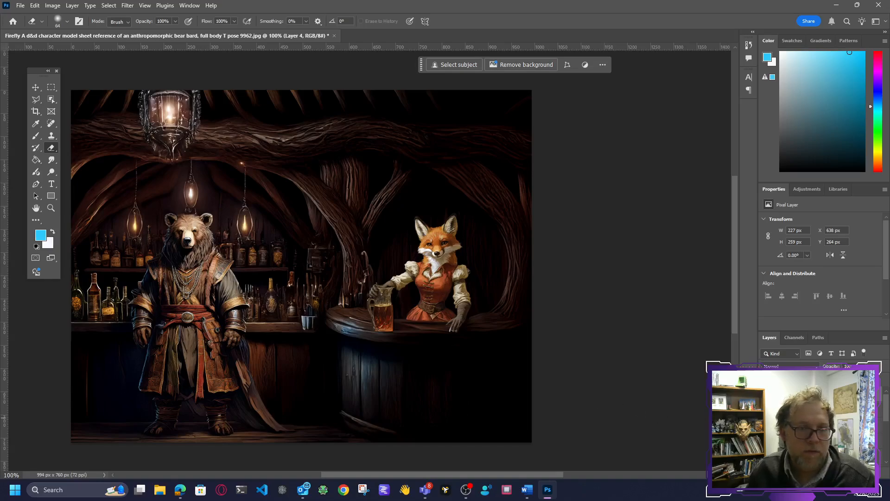
pyautogui.click(766, 414)
pyautogui.click(766, 414)
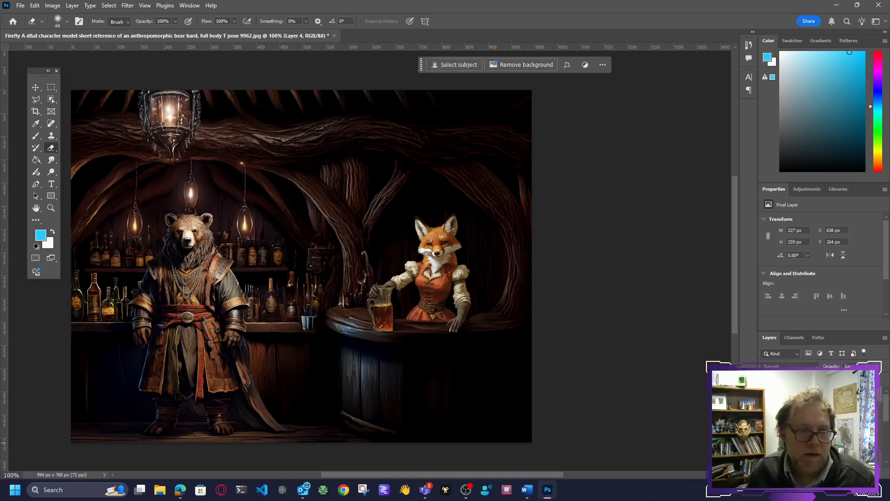
pyautogui.click(766, 411)
pyautogui.click(766, 412)
# Step: On the generated background layer, erase around the mug's base with a 34 px eraser and soften the counter area at 42% opacity
pyautogui.click(816, 411)
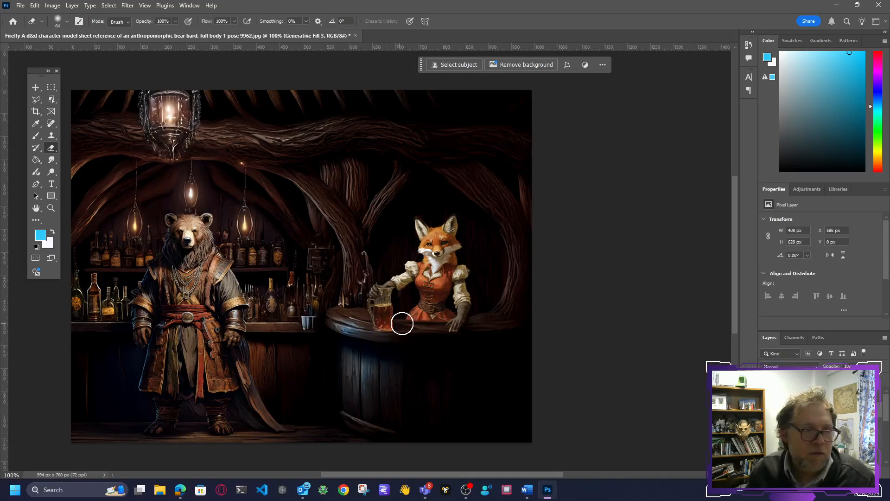
pyautogui.rightClick(404, 313)
pyautogui.moveTo(388, 330); pyautogui.dragTo(379, 330)
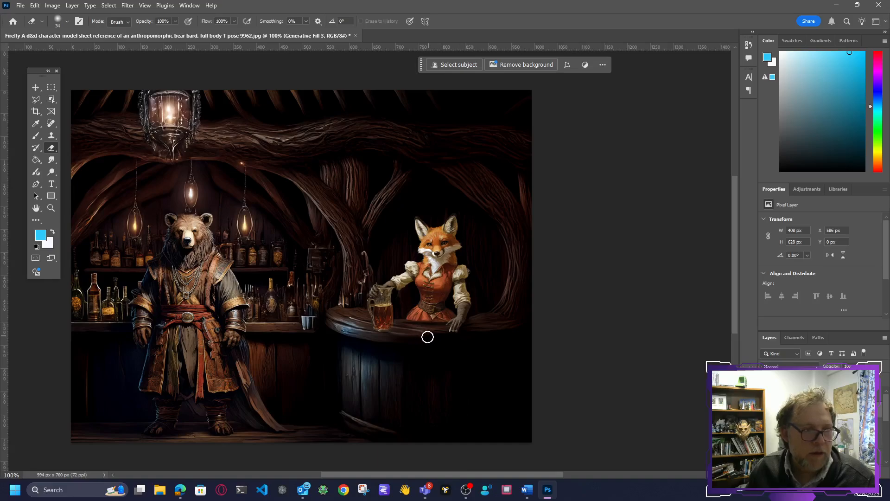
pyautogui.rightClick(429, 336)
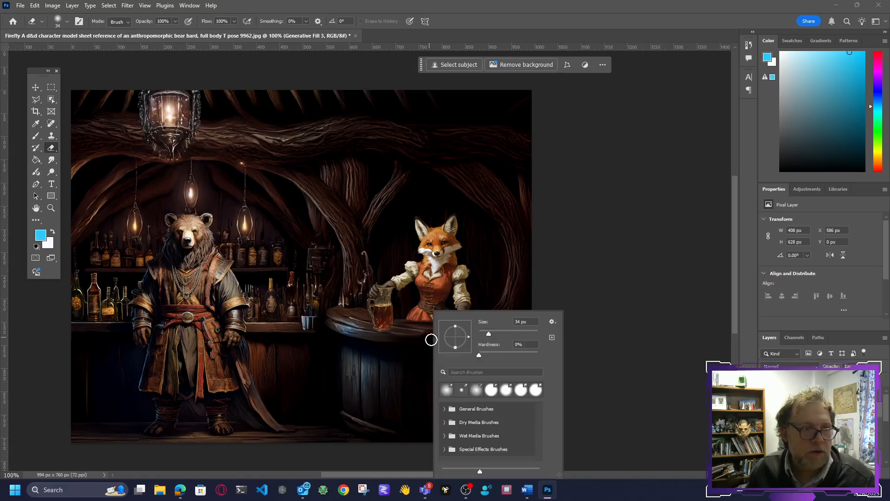
pyautogui.click(176, 22)
pyautogui.moveTo(175, 32); pyautogui.dragTo(150, 34)
pyautogui.click(404, 334)
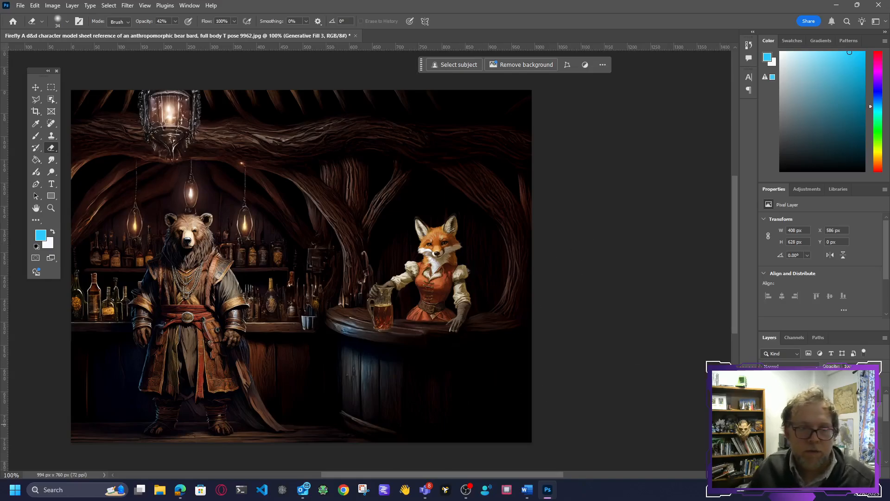
# Step: Compare the tavern scene with the generated background layer hidden and shown to check how the fox blends in
pyautogui.click(765, 396)
pyautogui.click(765, 396)
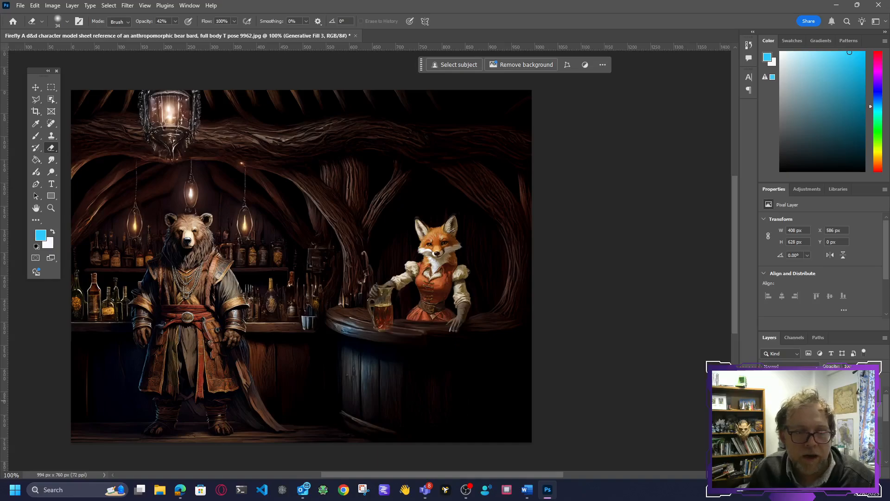
pyautogui.click(799, 398)
pyautogui.click(766, 410)
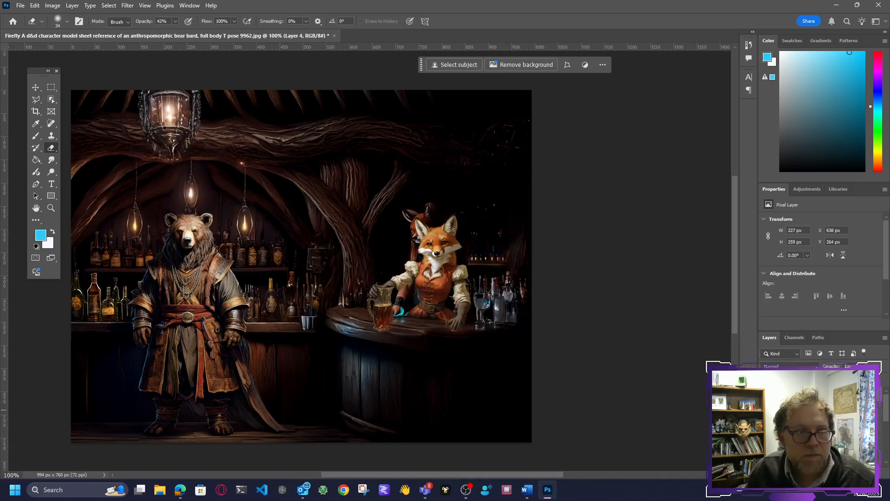
pyautogui.click(766, 410)
pyautogui.click(798, 410)
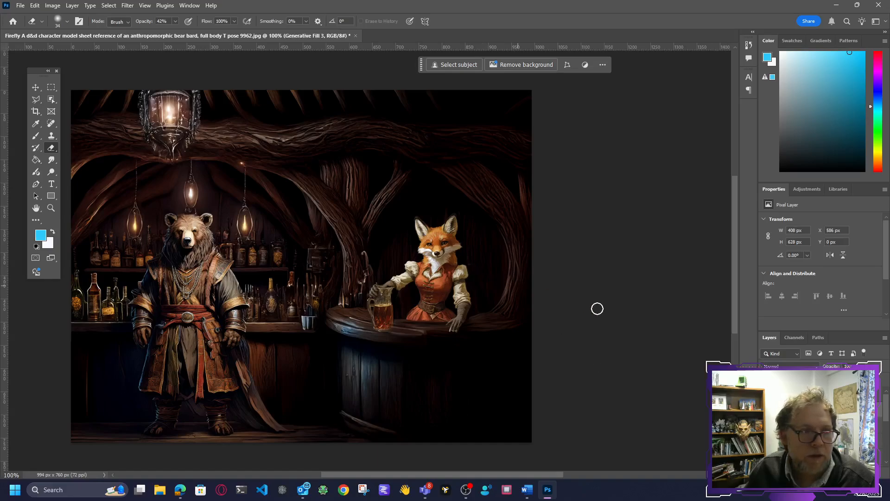
pyautogui.click(765, 410)
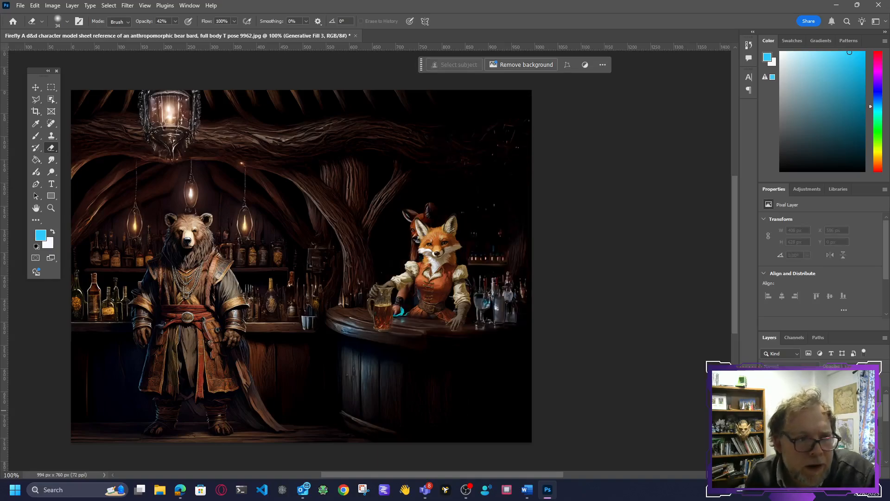
pyautogui.click(765, 410)
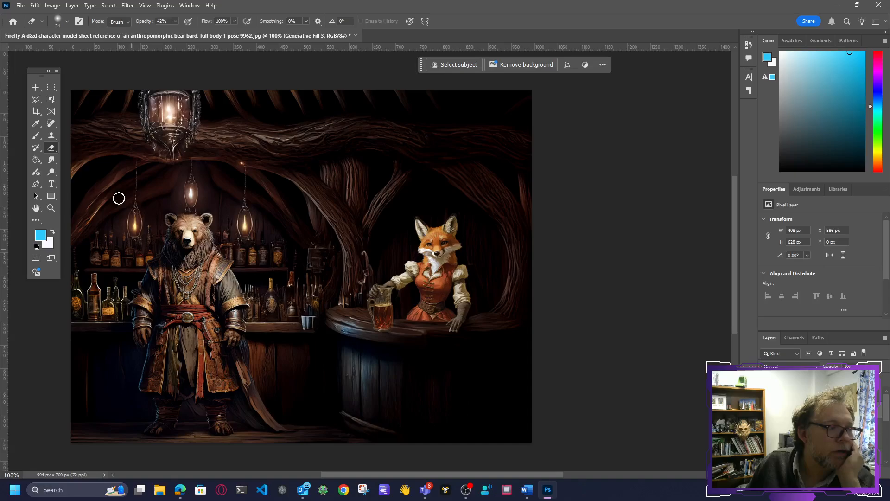
# Step: Select an area of about 99 × 182 px around the metal cups on the back counter and fill it with Generative Fill without a prompt
pyautogui.click(51, 89)
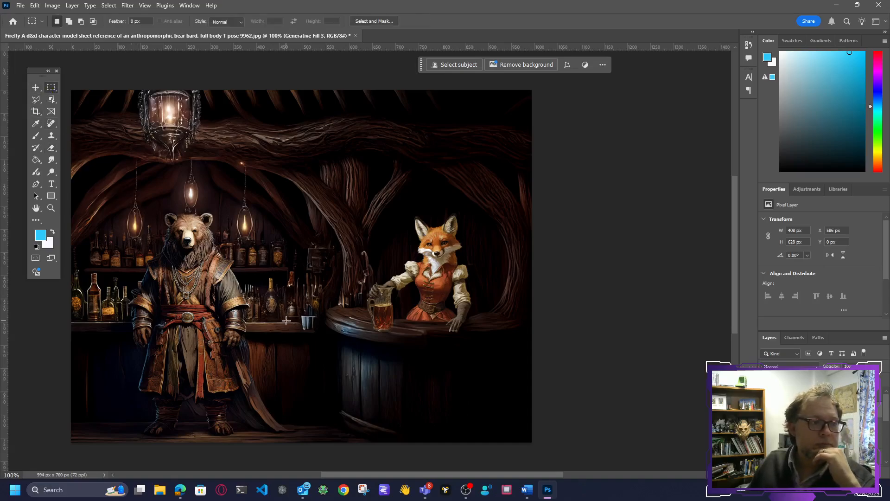
pyautogui.moveTo(288, 257); pyautogui.dragTo(330, 343)
pyautogui.click(289, 250)
pyautogui.moveTo(284, 271); pyautogui.dragTo(329, 355)
pyautogui.click(459, 67)
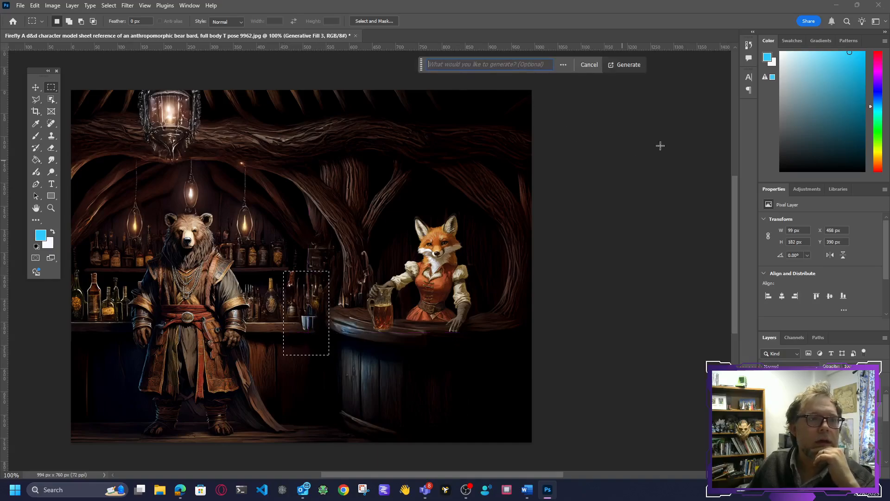
pyautogui.click(634, 68)
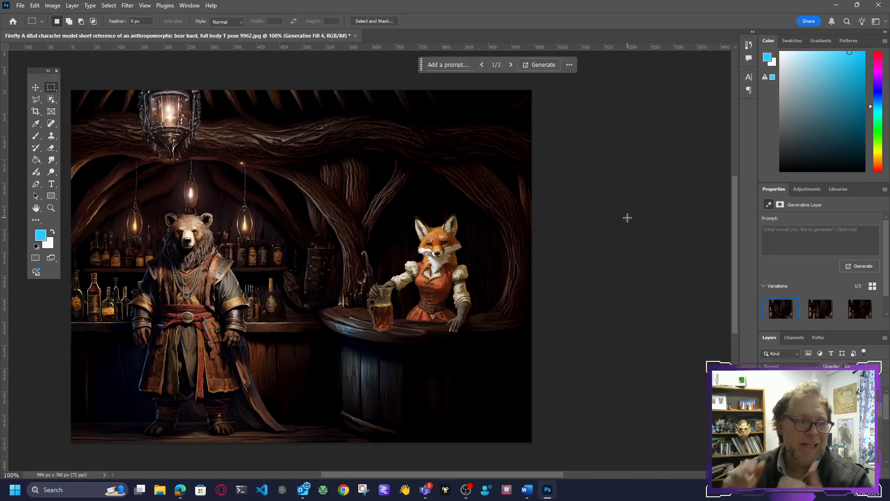
# Step: Compare the three variations of the back counter fill and choose variation 2 of 3
pyautogui.moveTo(811, 307)
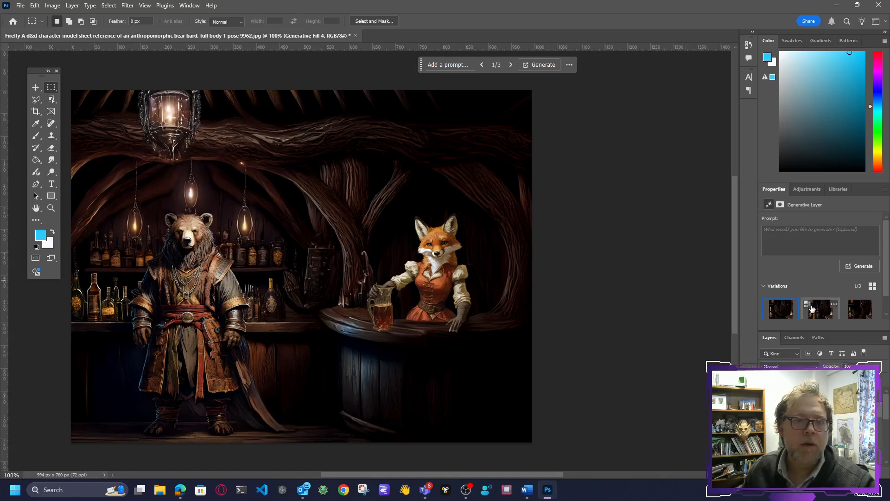
pyautogui.click(859, 315)
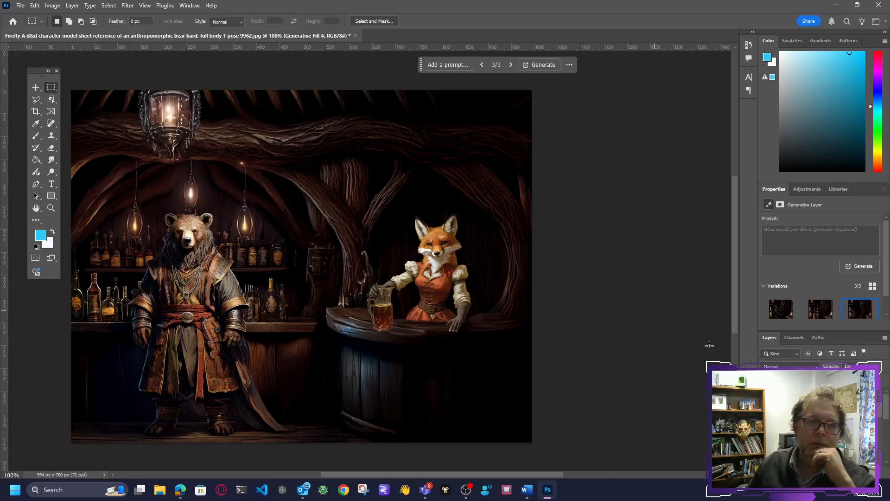
pyautogui.click(808, 305)
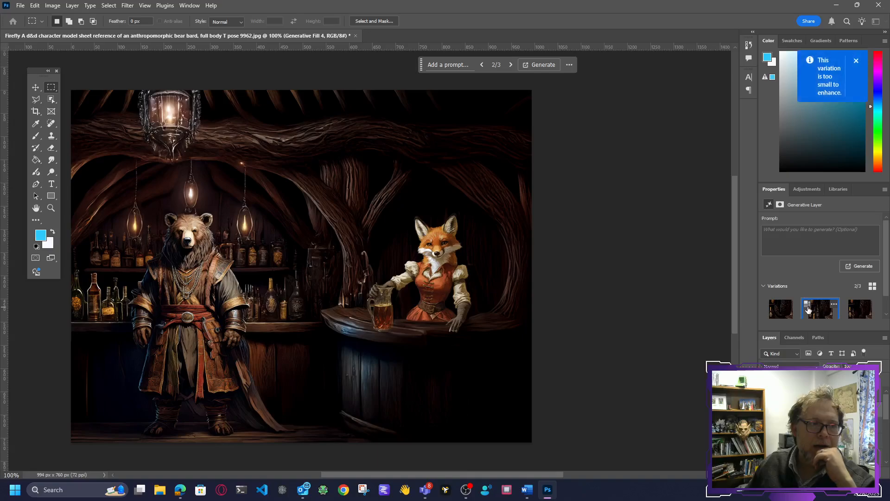
pyautogui.click(771, 311)
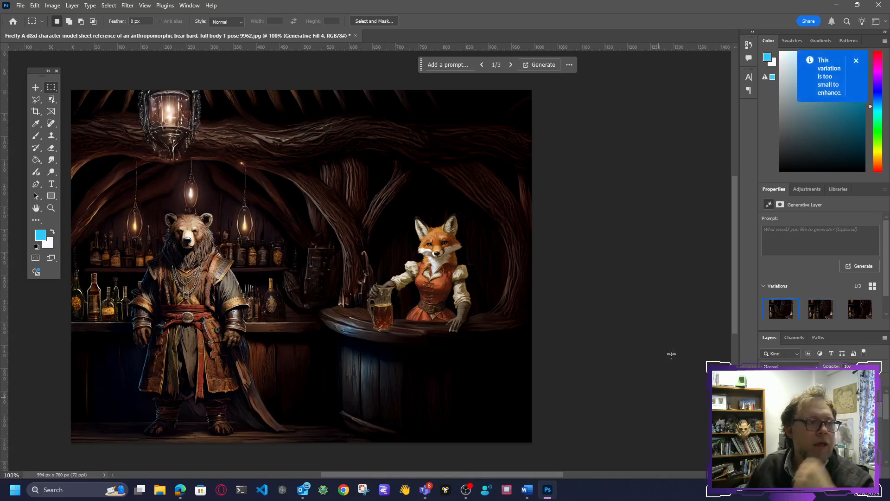
pyautogui.click(812, 315)
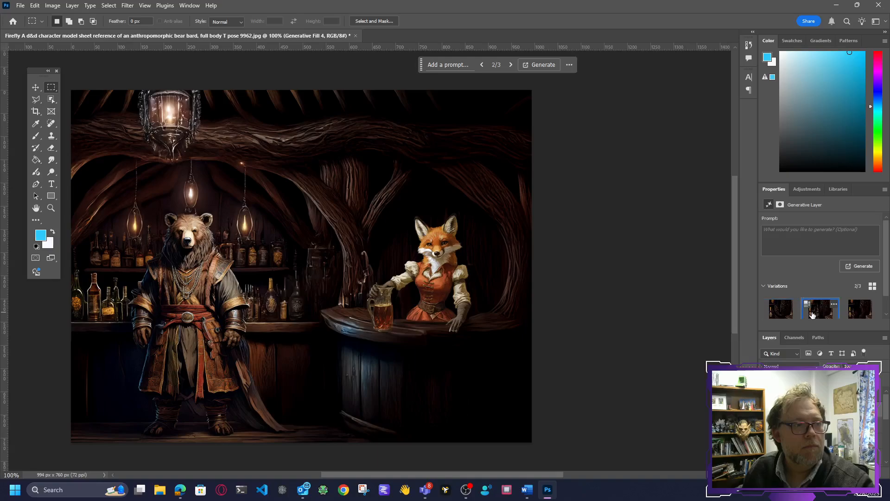